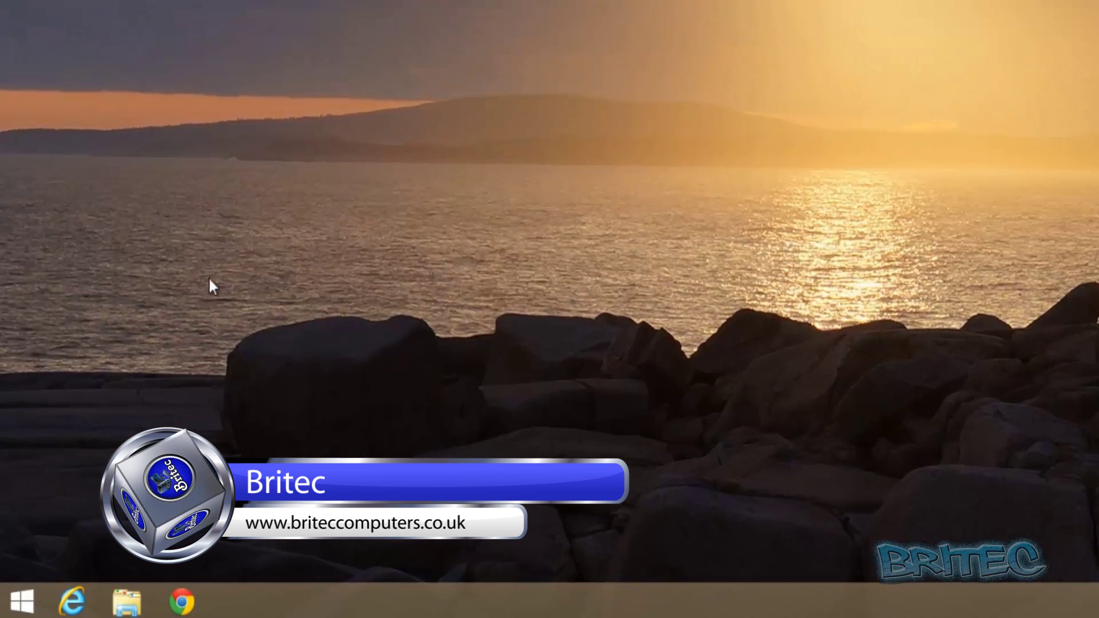
# Run gpedit.msc from the Start menu's Run dialog to launch the Local Group Policy Editor.
pyautogui.rightClick(22, 601)
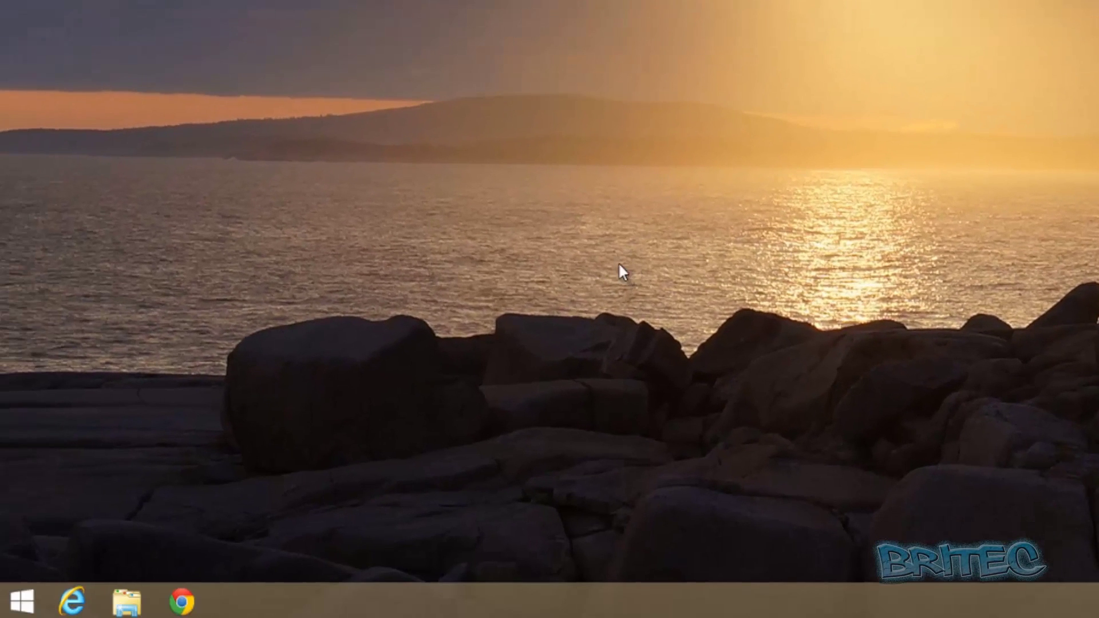
pyautogui.rightClick(19, 606)
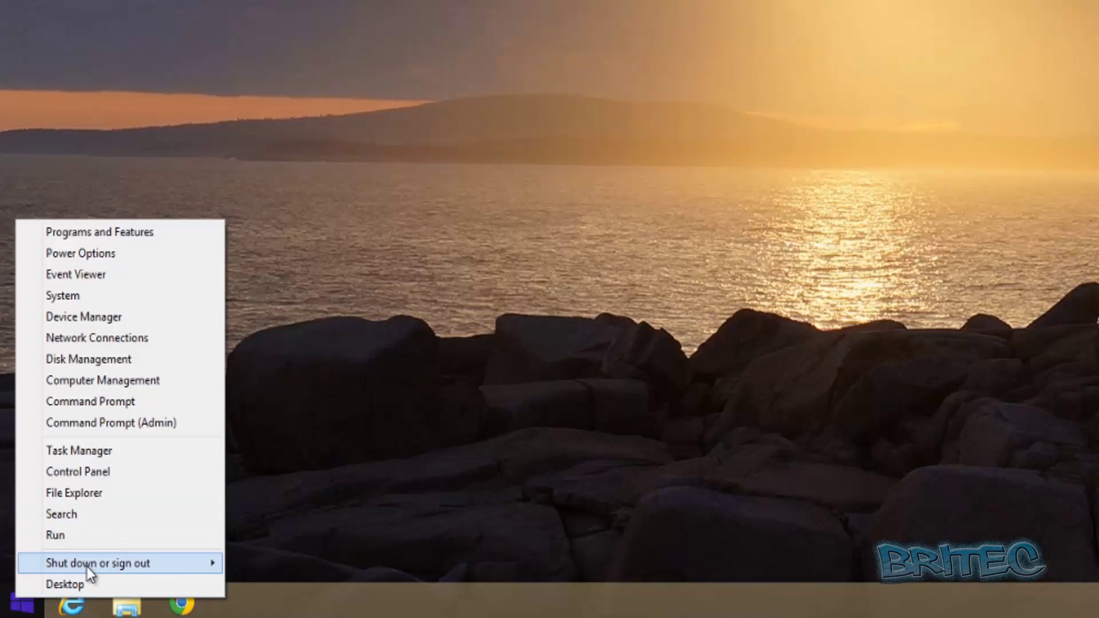
pyautogui.click(81, 533)
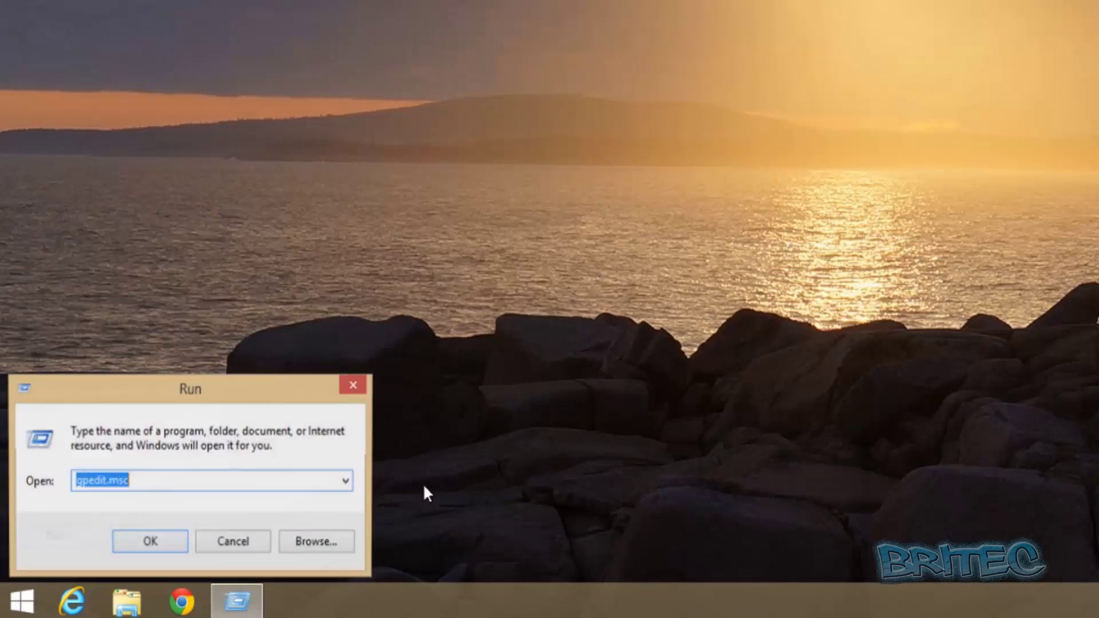
pyautogui.moveTo(155, 482); pyautogui.dragTo(43, 486)
pyautogui.write('g')
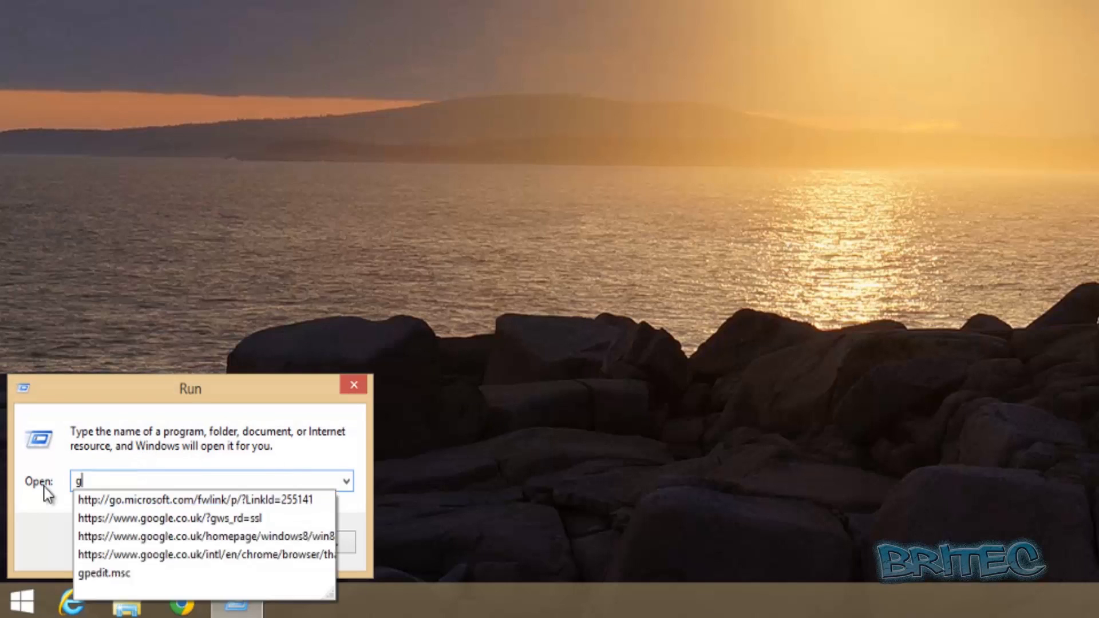
pyautogui.write('pedit.msc')
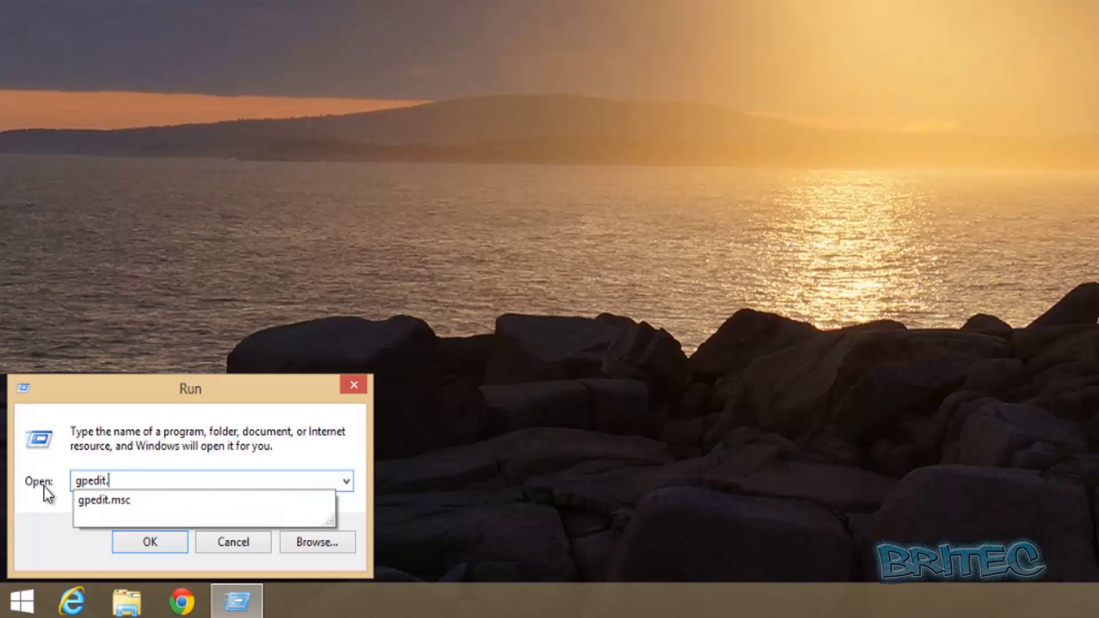
pyautogui.click(152, 546)
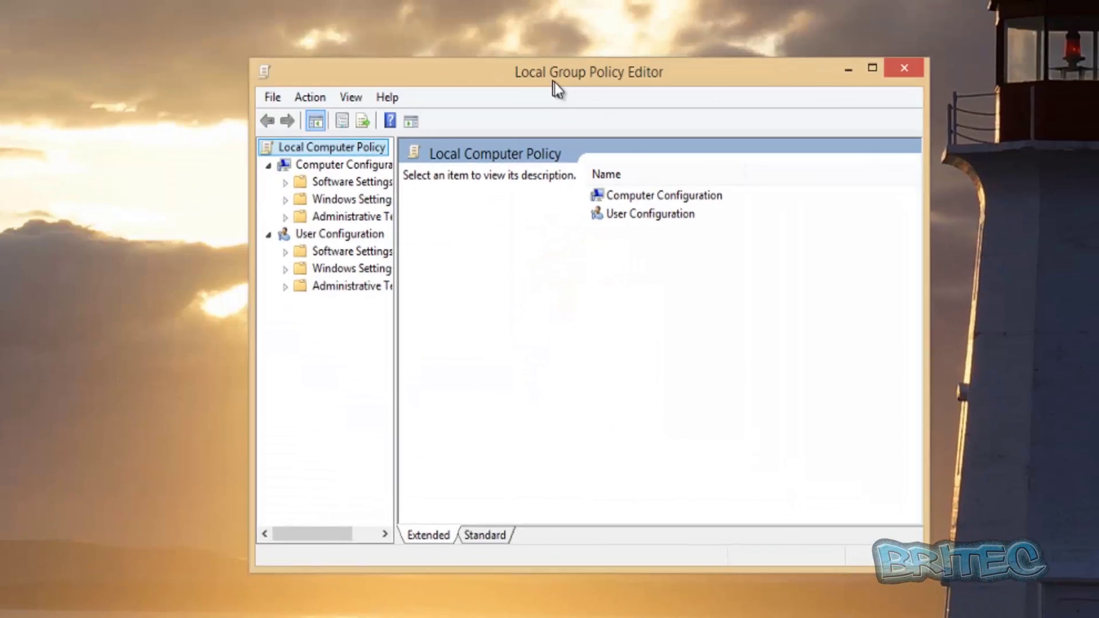
# Go to User Configuration > Administrative Templates > Control Panel and open 'Prohibit access to Control Panel and PC settings'.
pyautogui.moveTo(555, 83); pyautogui.dragTo(519, 101)
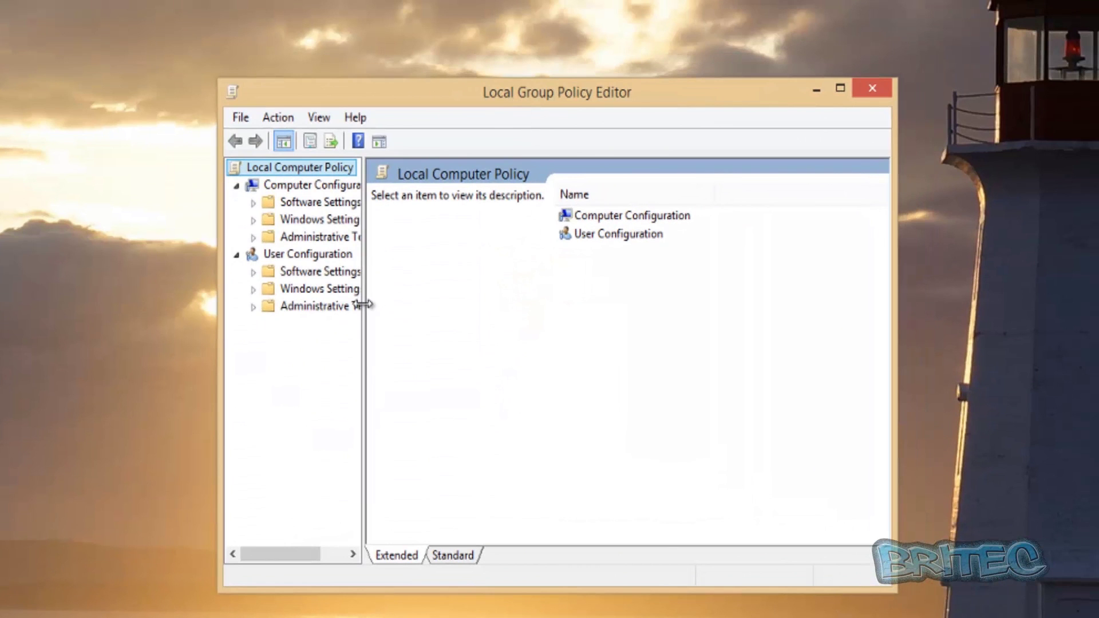
pyautogui.moveTo(362, 303); pyautogui.dragTo(419, 311)
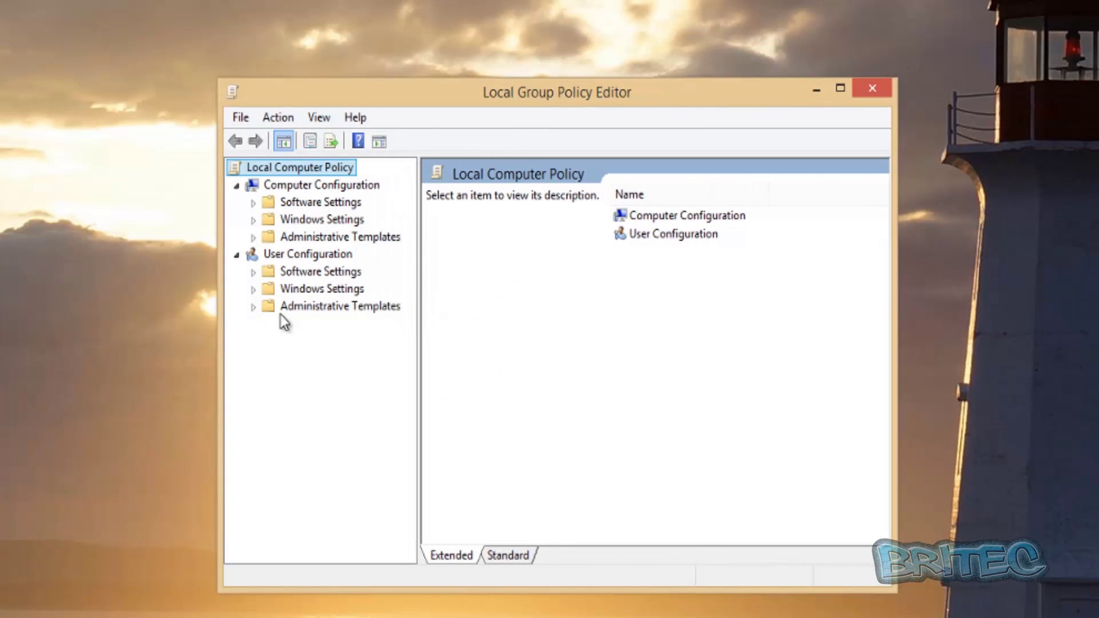
pyautogui.click(288, 256)
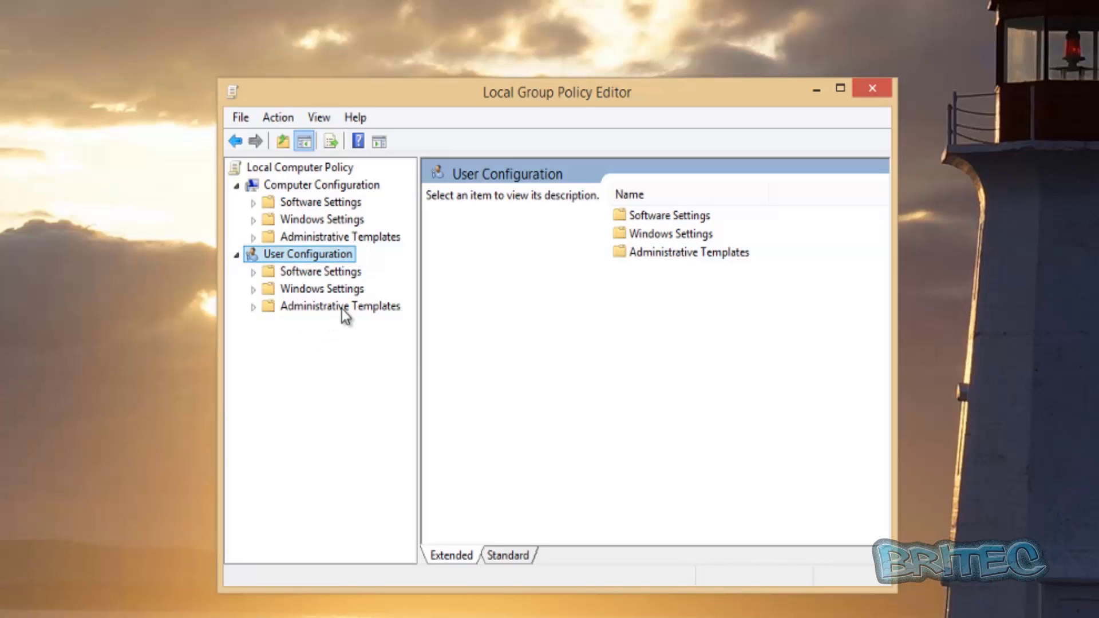
pyautogui.click(306, 309)
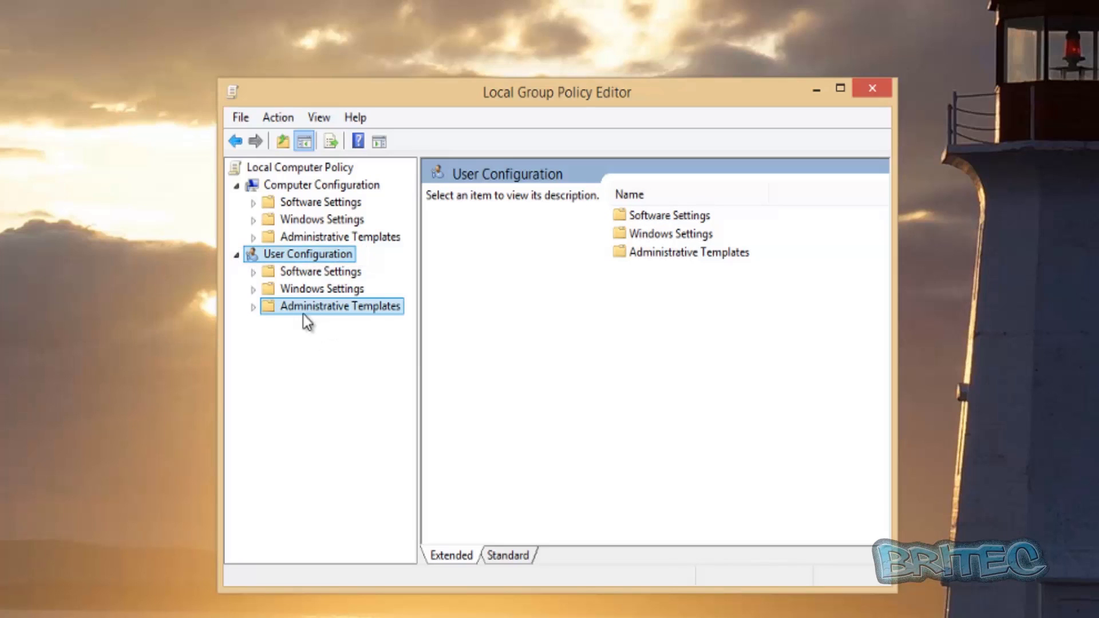
pyautogui.click(254, 307)
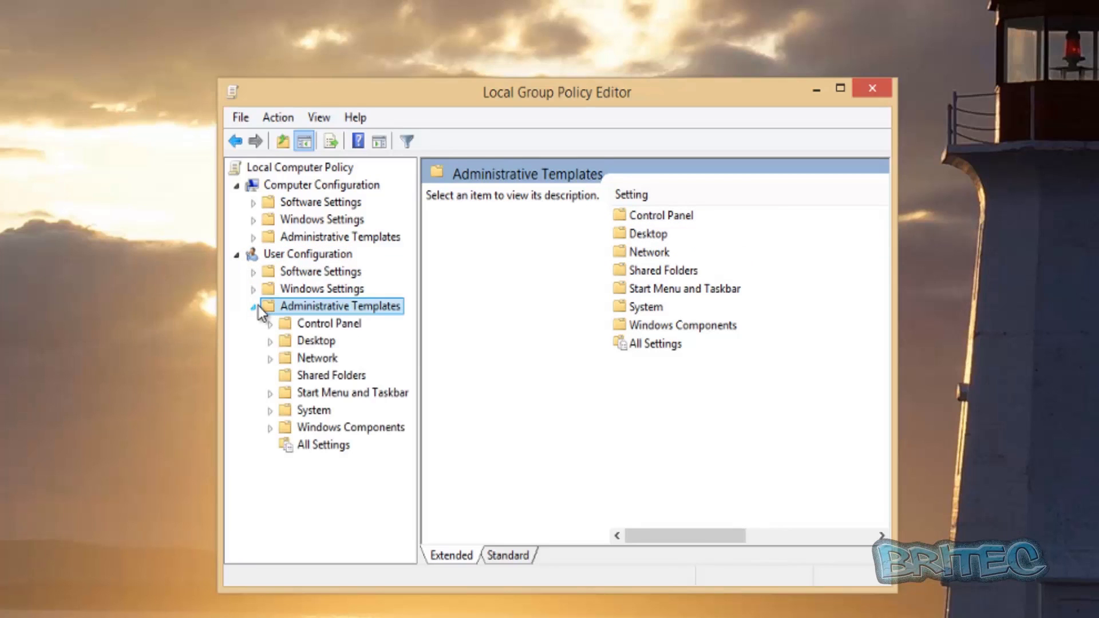
pyautogui.click(322, 325)
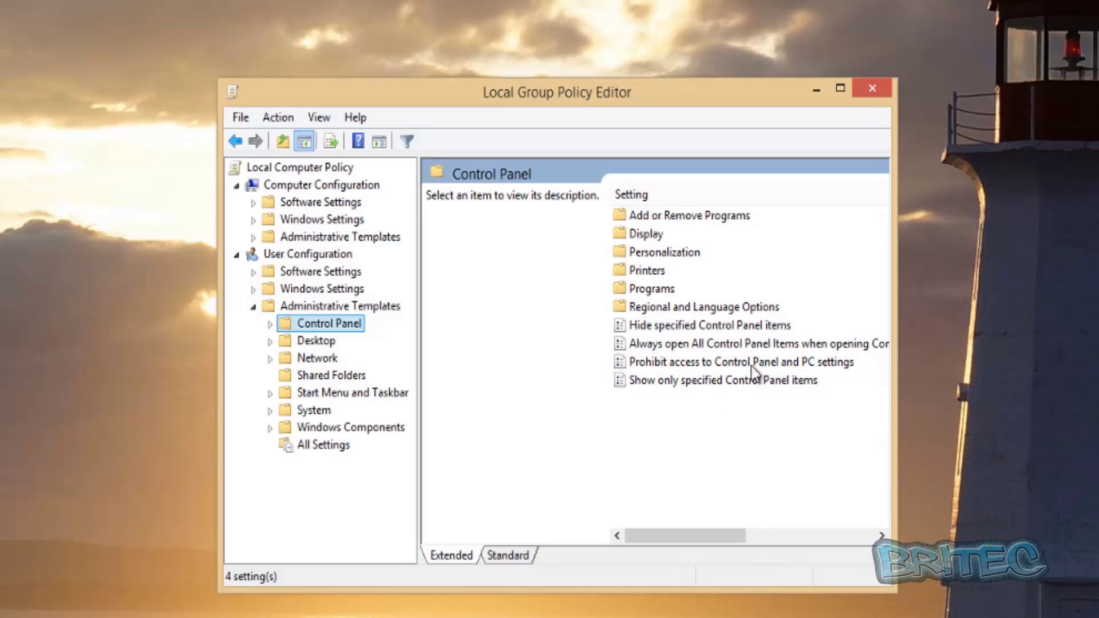
pyautogui.doubleClick(707, 361)
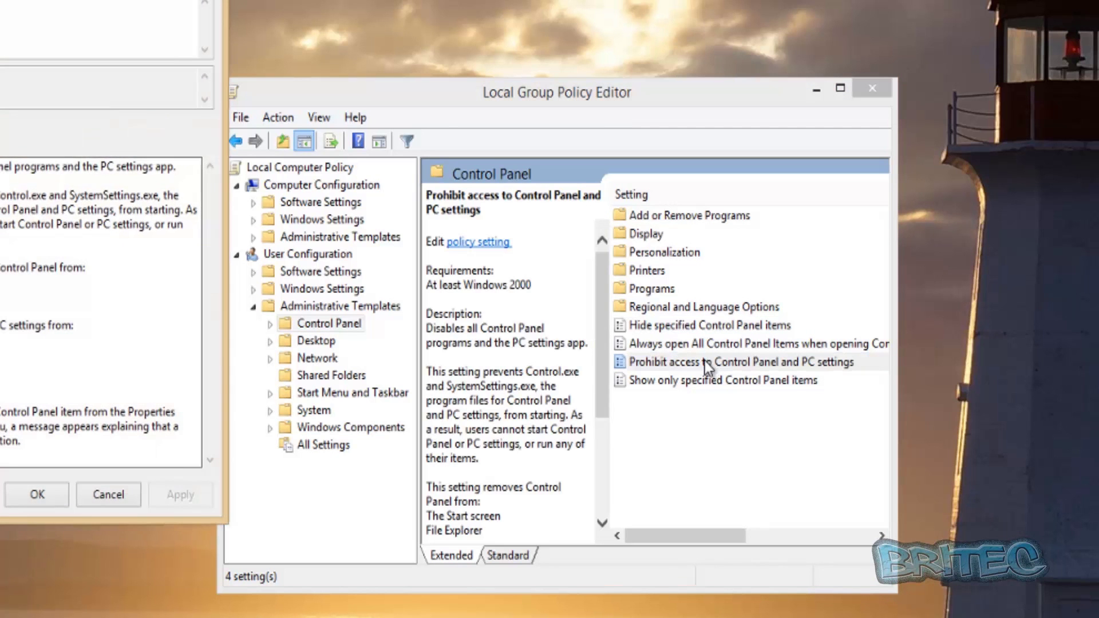
# Set 'Prohibit access to Control Panel and PC settings' to Enabled, apply it, and close the dialog.
pyautogui.moveTo(6, 3); pyautogui.dragTo(492, 53)
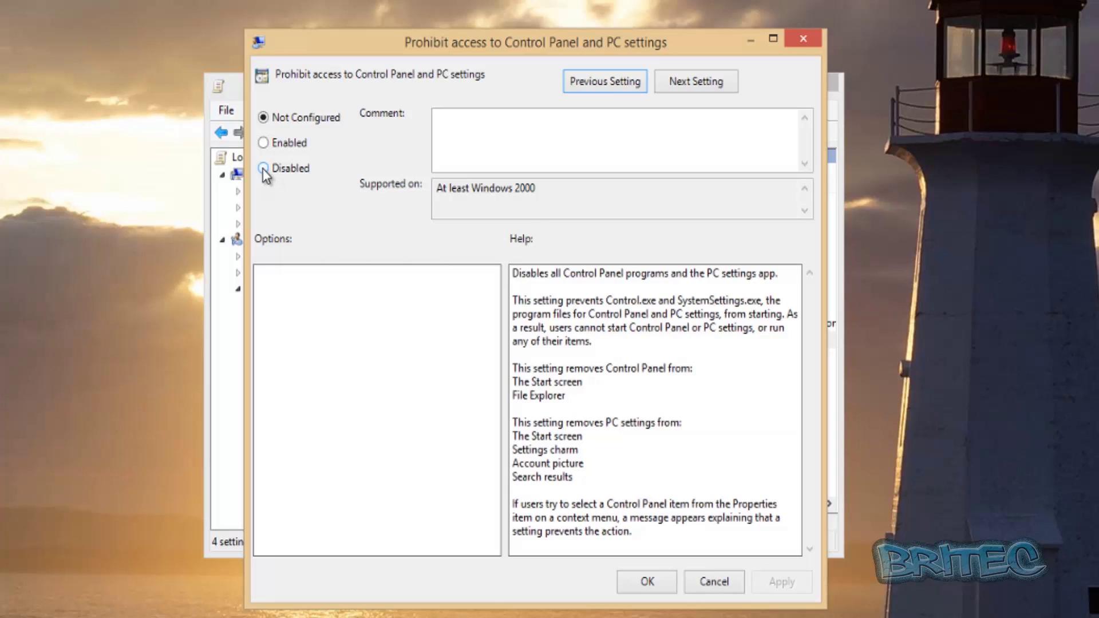
pyautogui.click(264, 142)
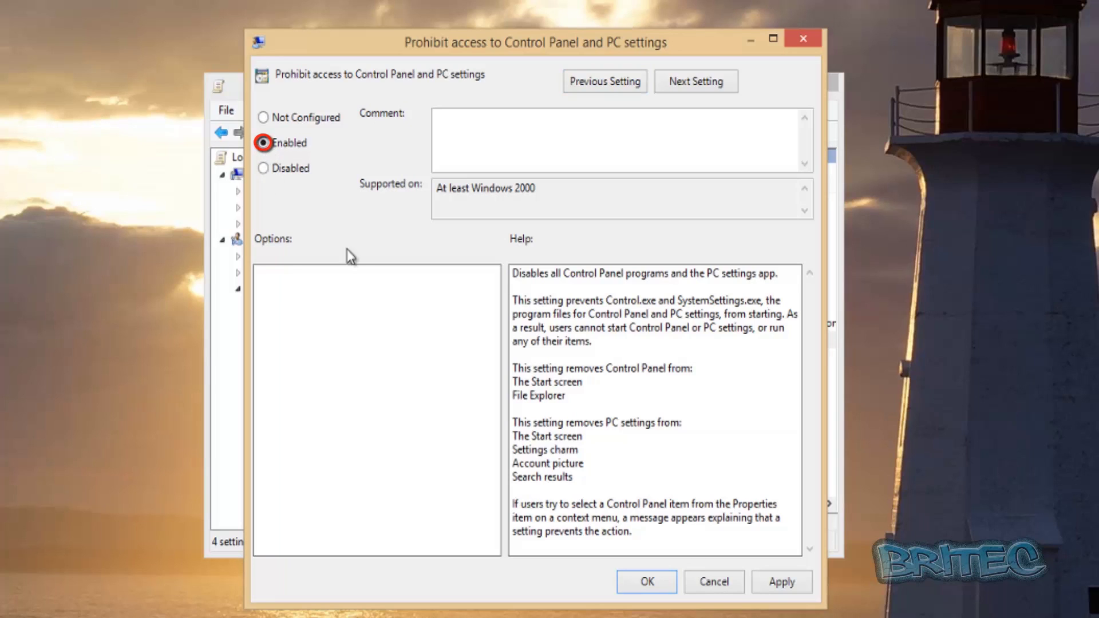
pyautogui.click(771, 581)
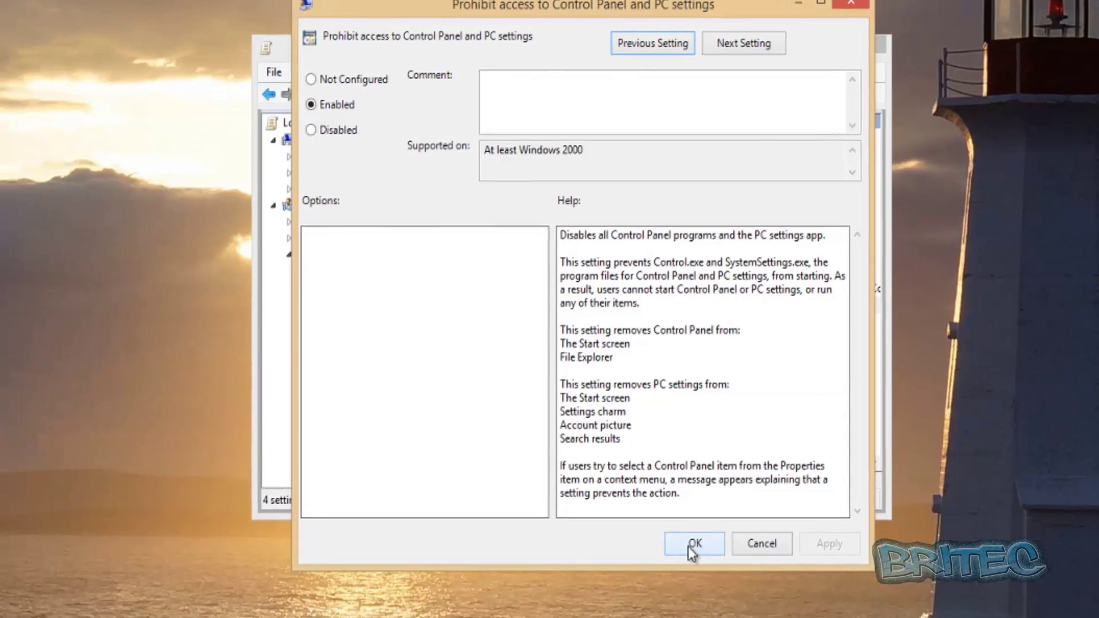
pyautogui.click(645, 584)
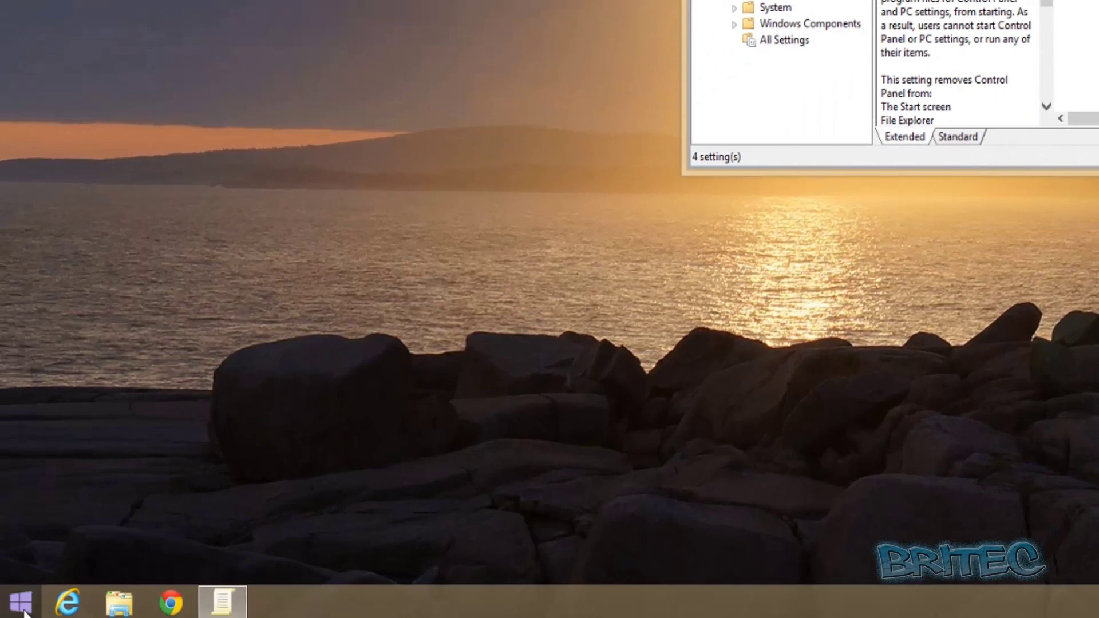
pyautogui.rightClick(24, 612)
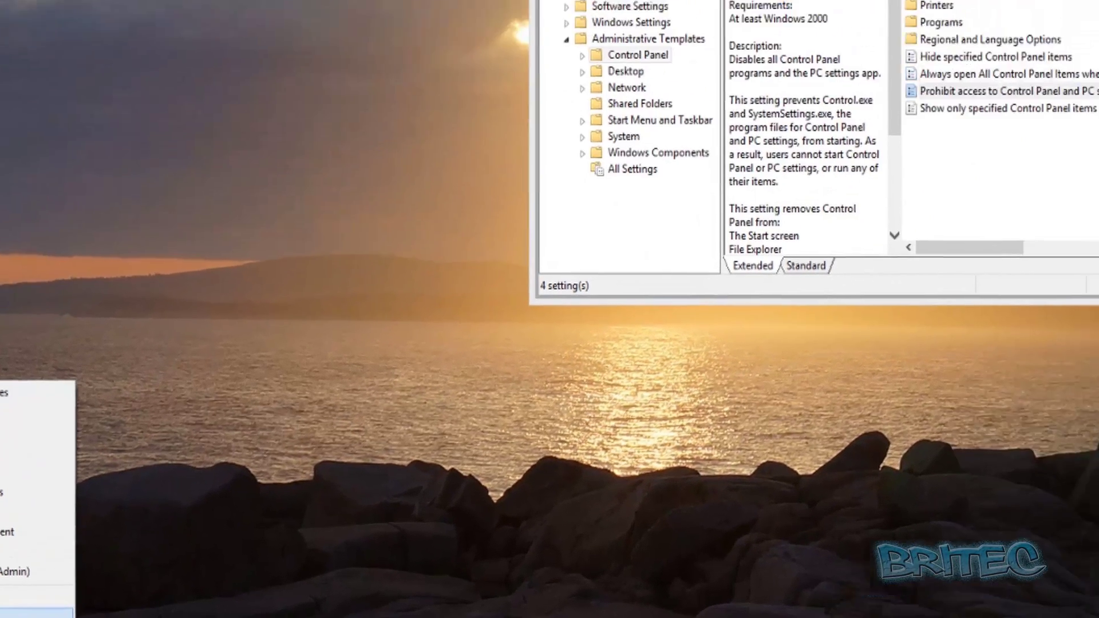
pyautogui.click(34, 612)
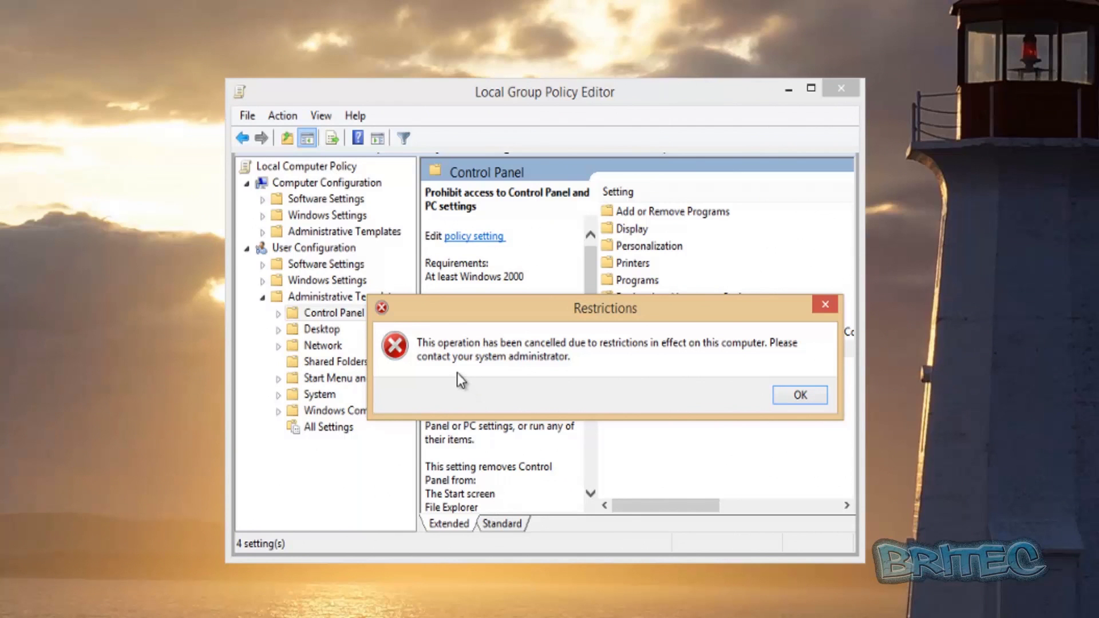
pyautogui.click(807, 394)
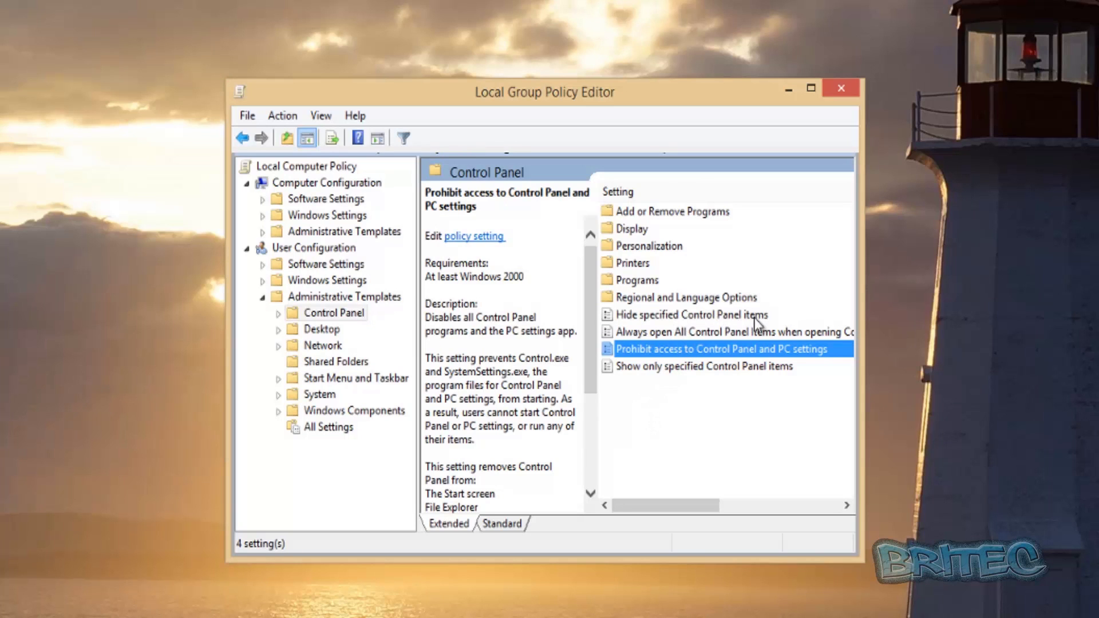
# Reset 'Prohibit access to Control Panel and PC settings' back to Not Configured.
pyautogui.doubleClick(654, 349)
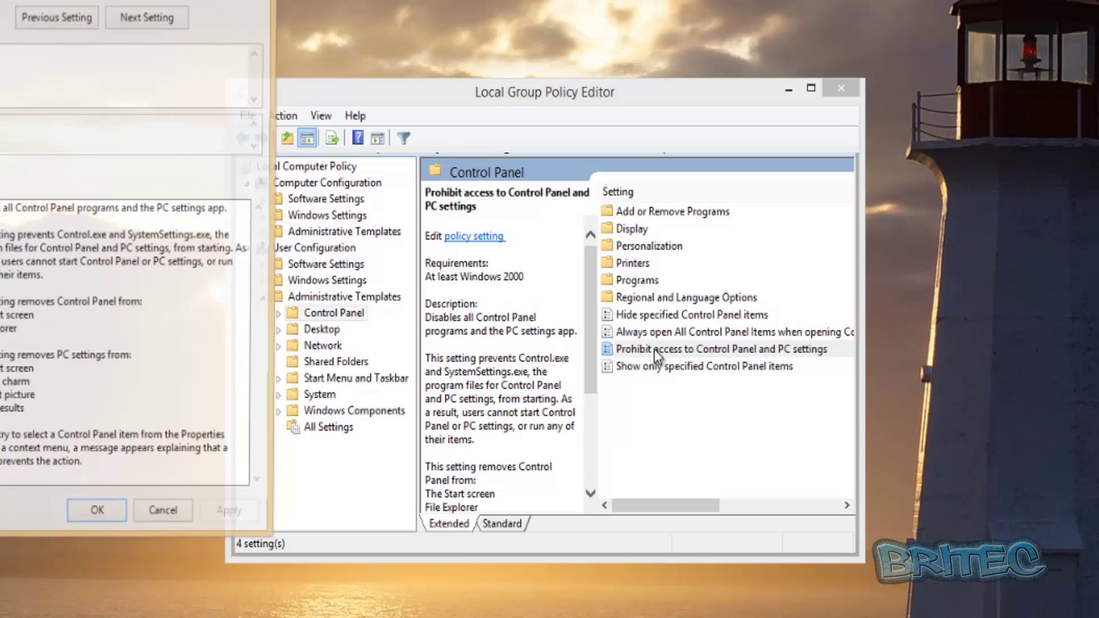
pyautogui.moveTo(0, 0); pyautogui.dragTo(534, 48)
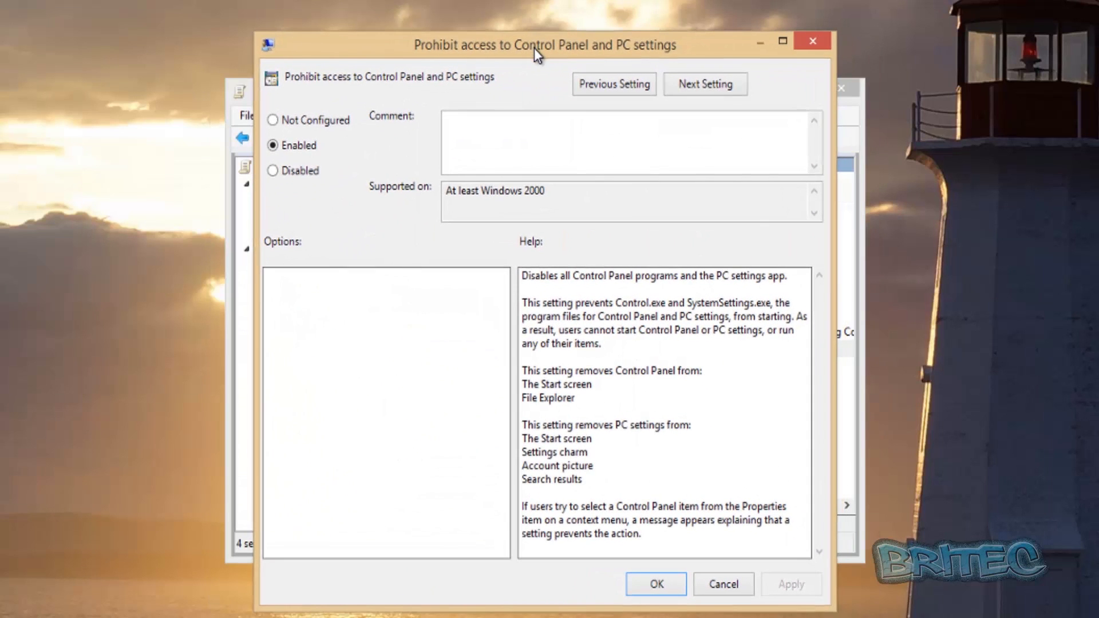
pyautogui.click(279, 120)
pyautogui.click(650, 591)
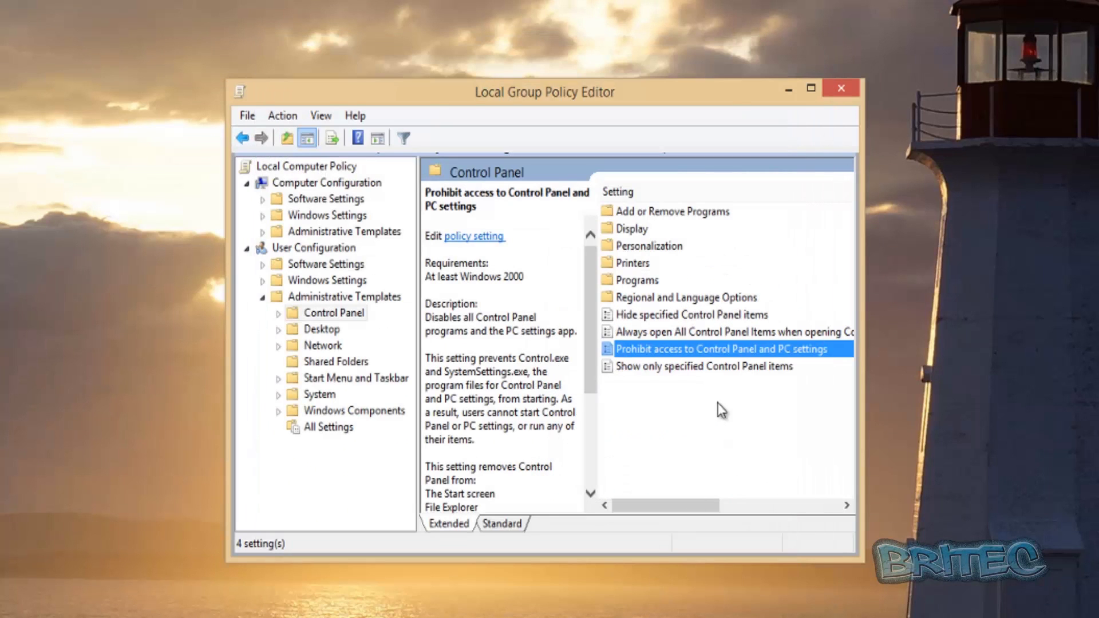
# Open 'Hide specified Control Panel items', tick Enabled, then cancel without saving the change.
pyautogui.click(651, 317)
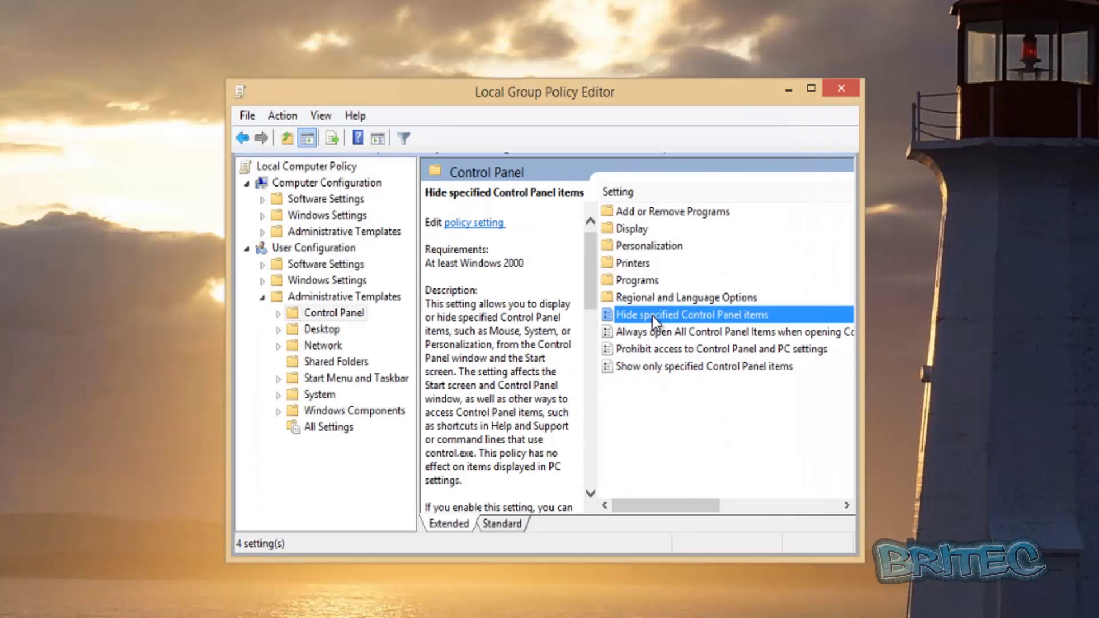
pyautogui.doubleClick(652, 315)
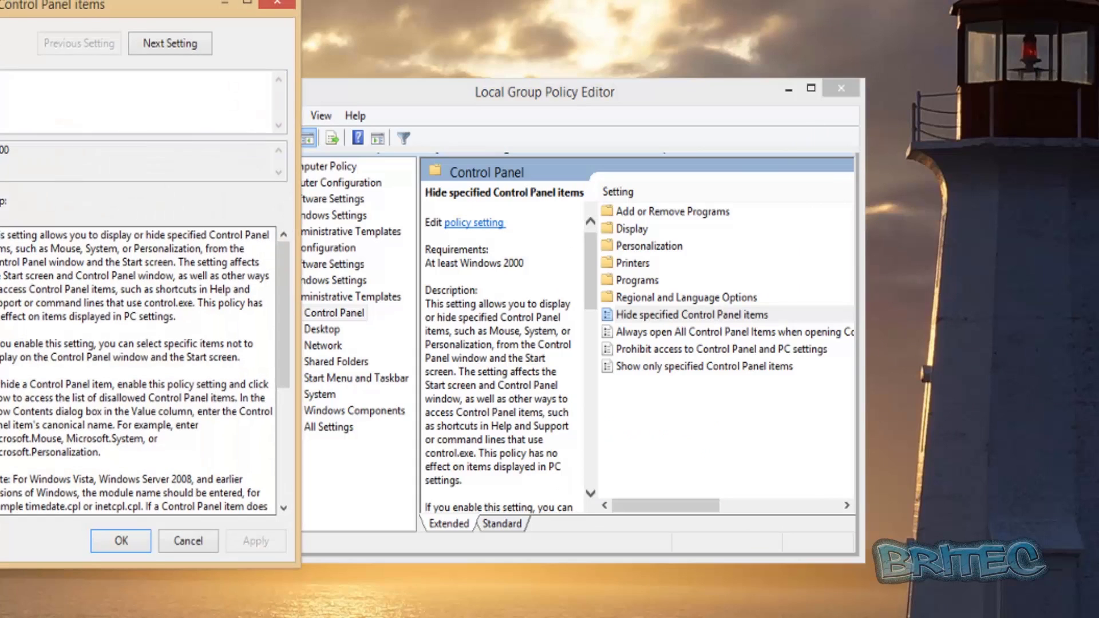
pyautogui.moveTo(1, 4); pyautogui.dragTo(530, 52)
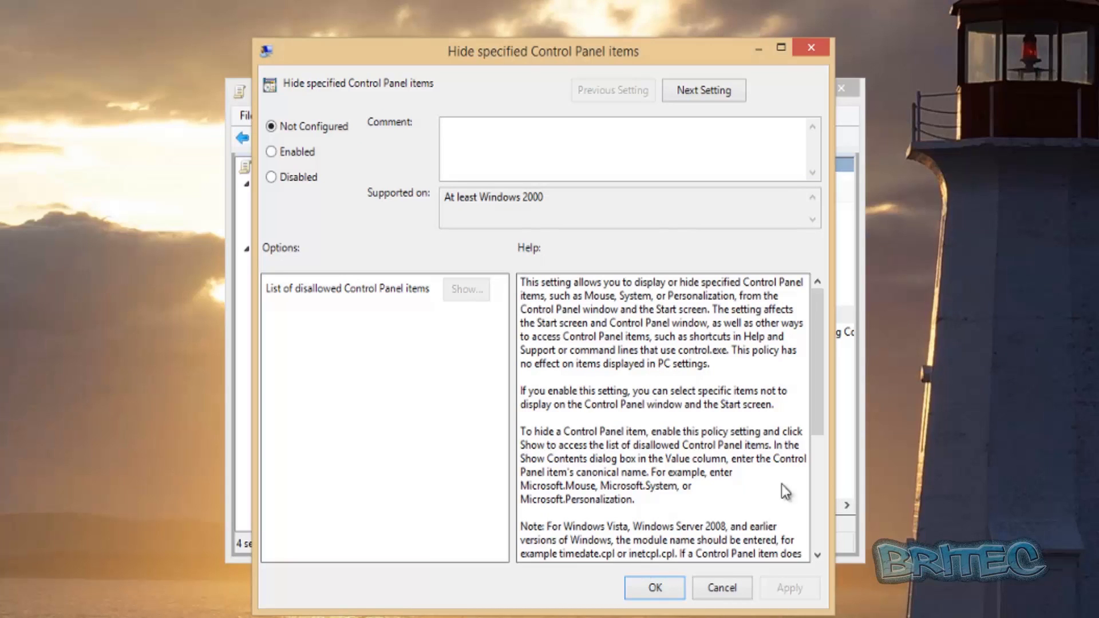
pyautogui.moveTo(816, 390); pyautogui.dragTo(811, 439)
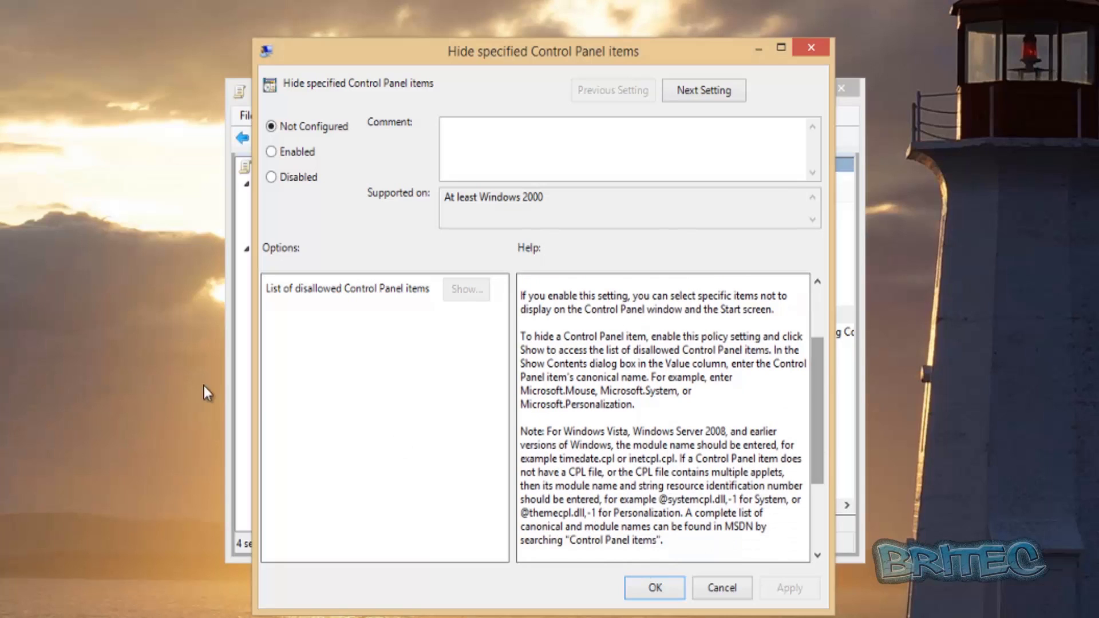
pyautogui.click(273, 153)
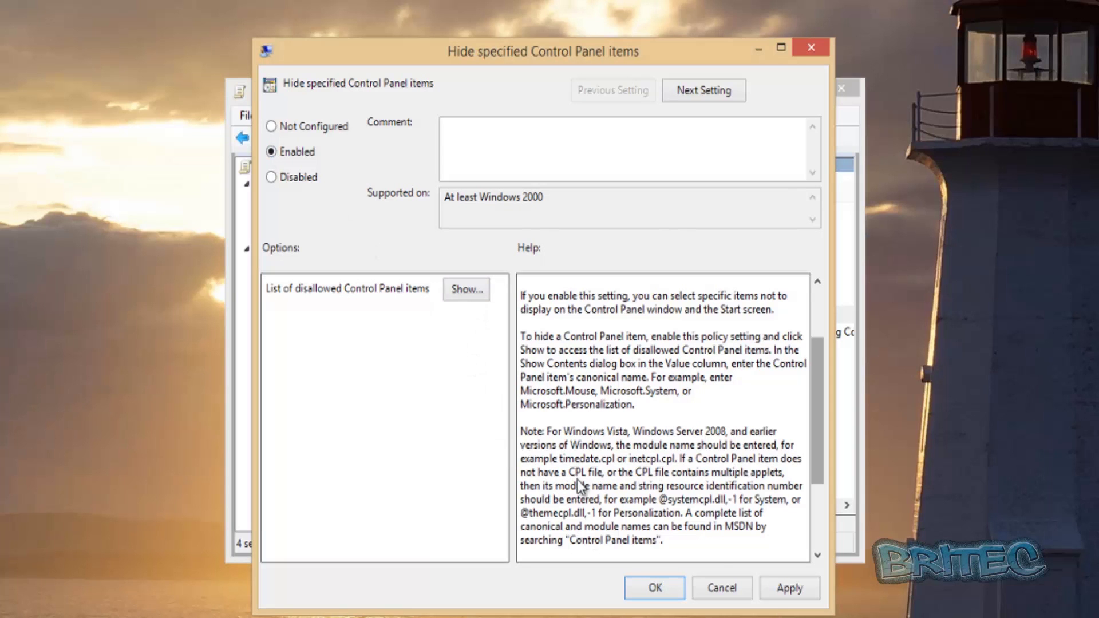
pyautogui.click(736, 587)
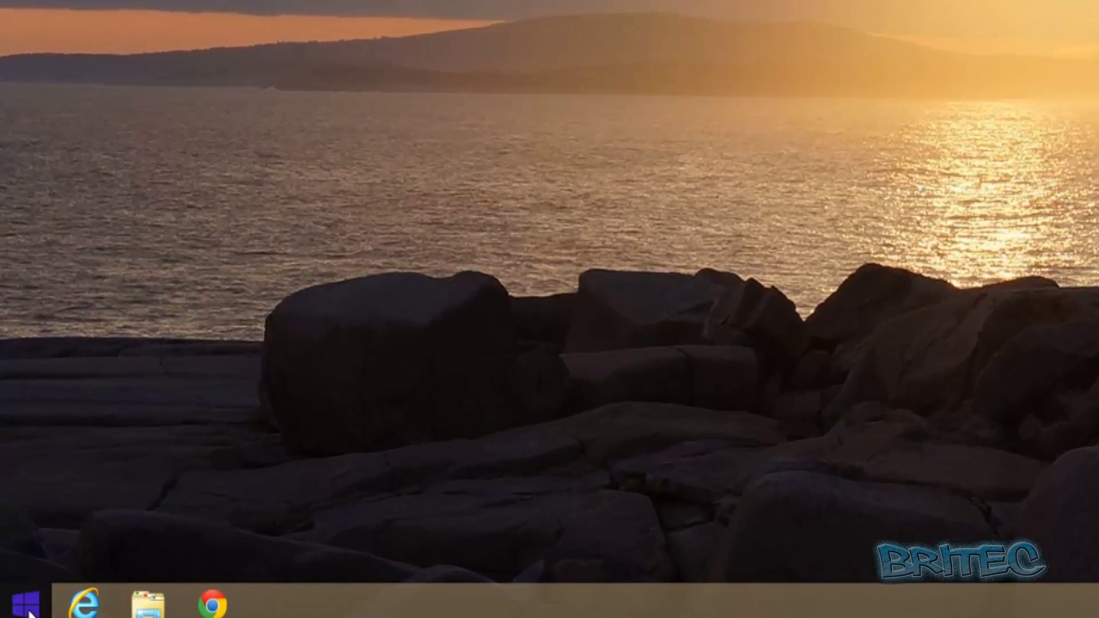
pyautogui.rightClick(27, 610)
# Enter regedit in the Run dialog to launch Registry Editor.
pyautogui.click(81, 532)
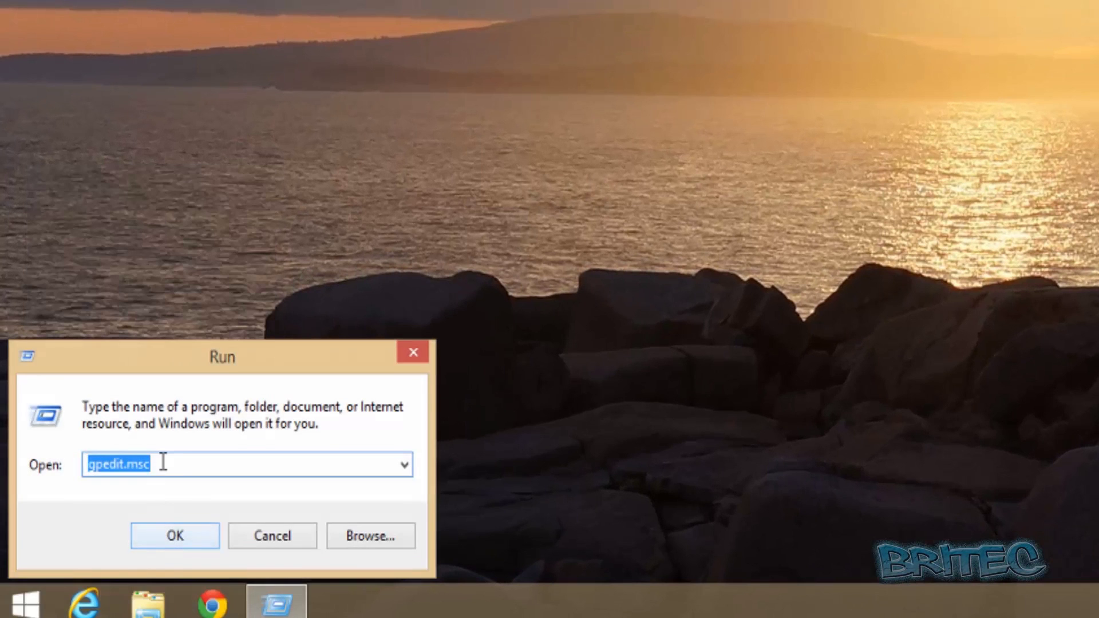
pyautogui.write('regedit')
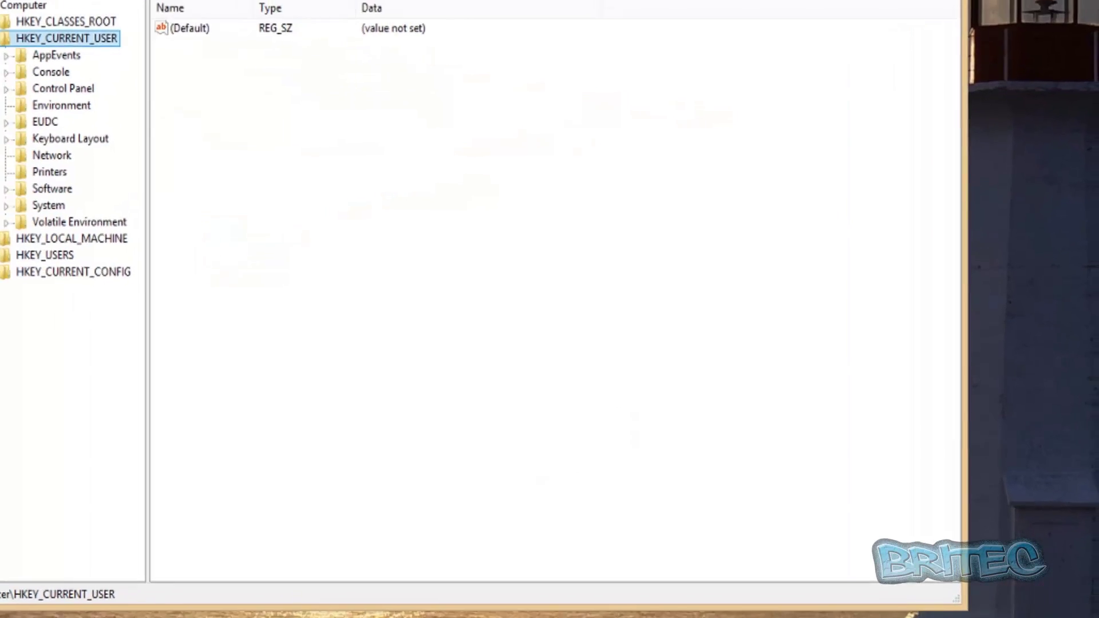
# Expand HKEY_CURRENT_USER > Software > Microsoft and widen the key tree pane.
pyautogui.click(116, 86)
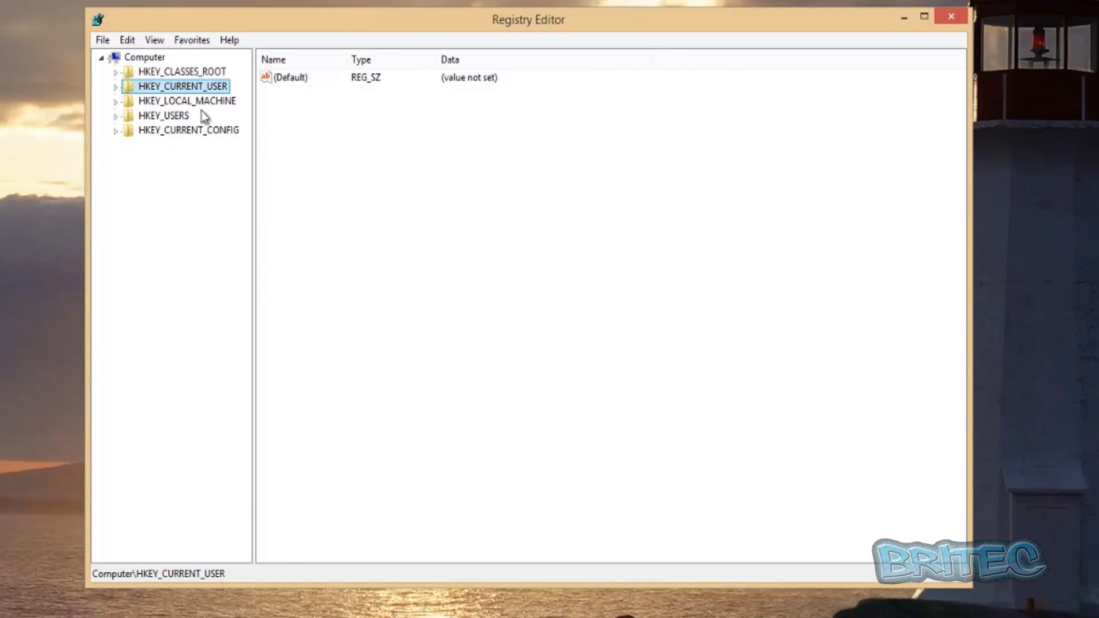
pyautogui.click(116, 87)
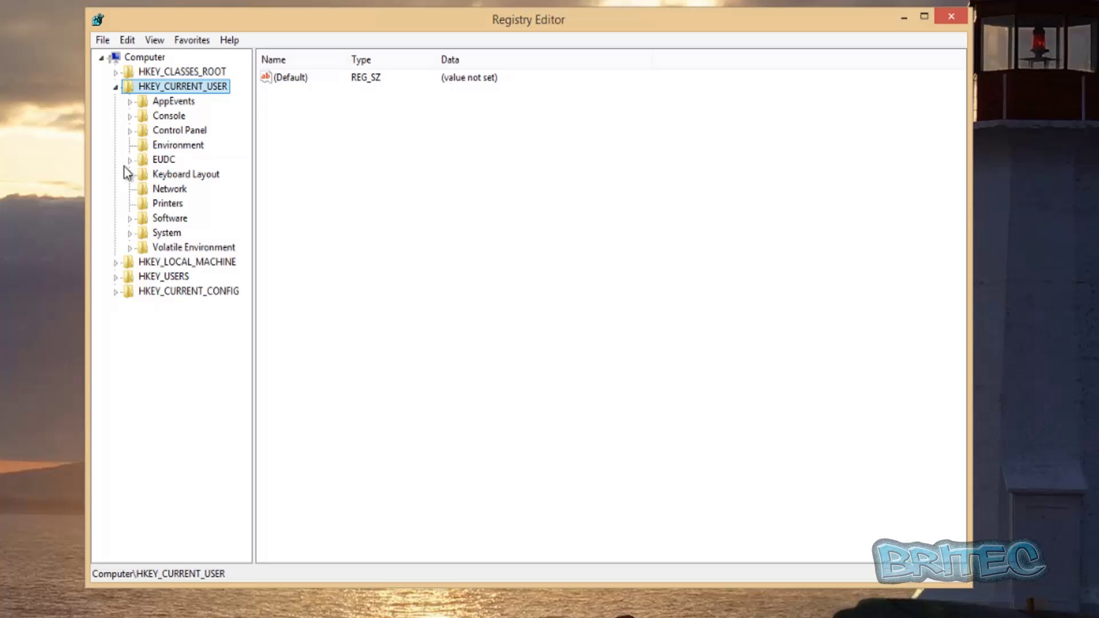
pyautogui.click(130, 218)
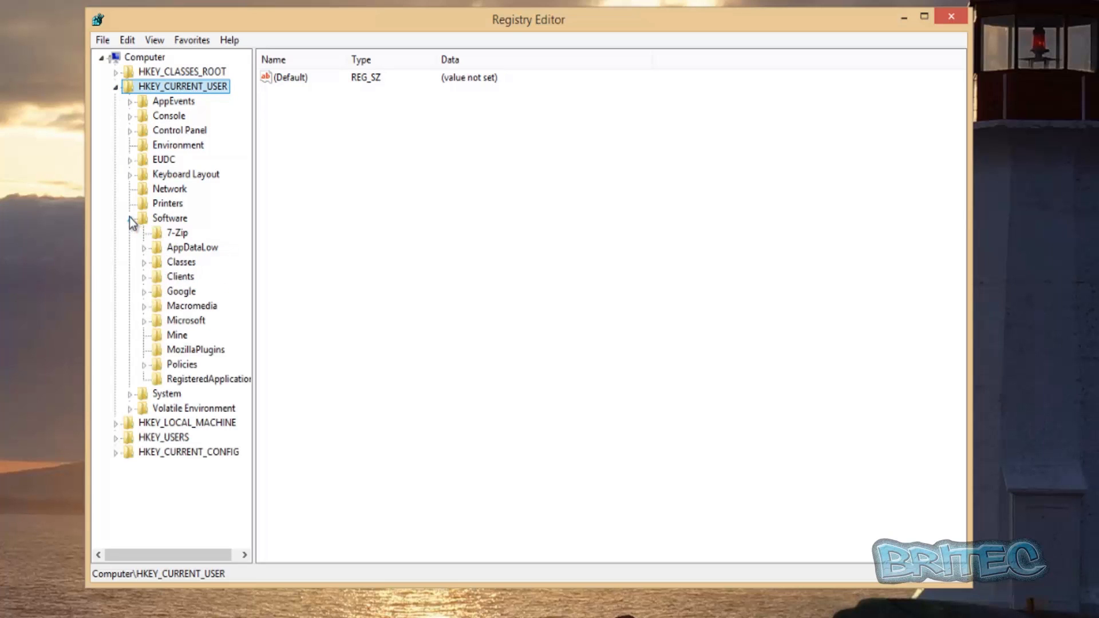
pyautogui.click(143, 321)
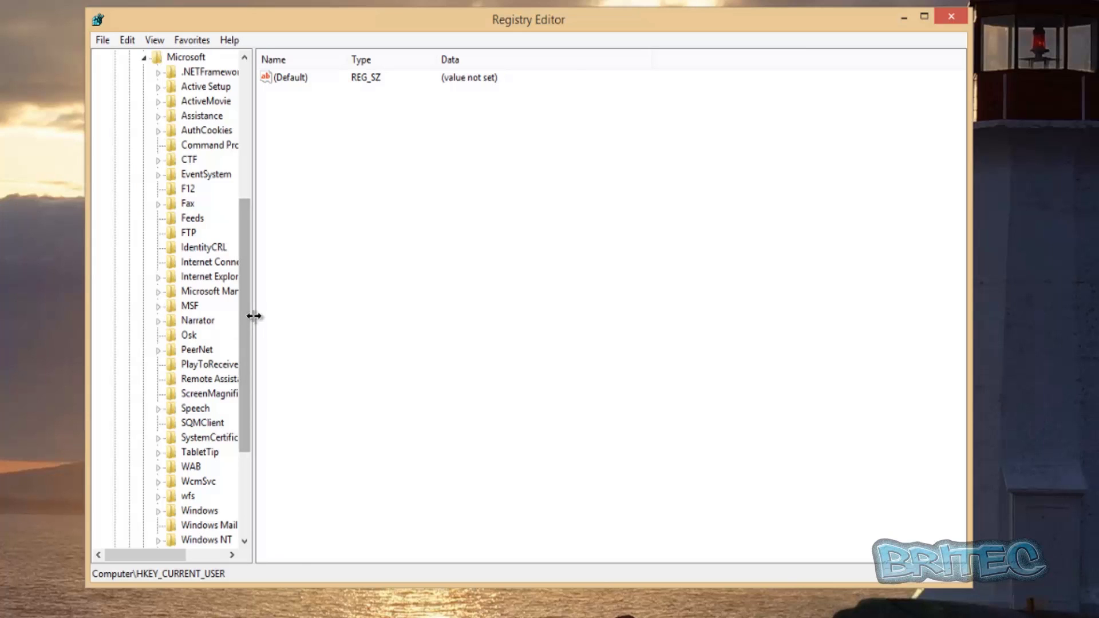
pyautogui.moveTo(253, 321); pyautogui.dragTo(285, 394)
# Expand Windows > CurrentVersion > Policies and select the Explorer key.
pyautogui.click(158, 424)
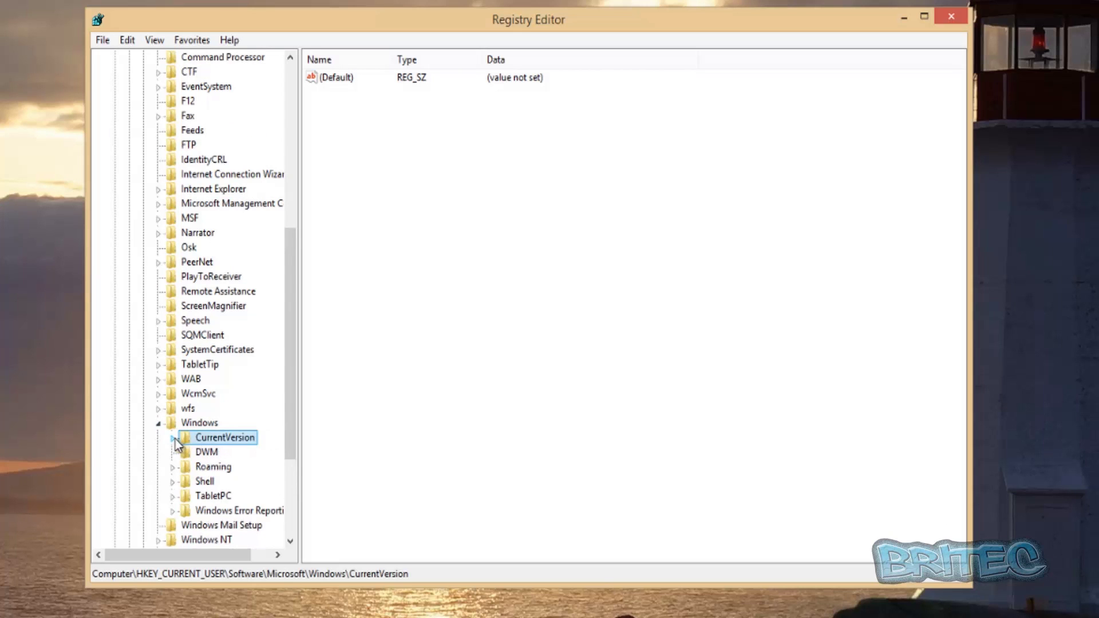
pyautogui.click(173, 438)
pyautogui.moveTo(300, 363); pyautogui.dragTo(334, 364)
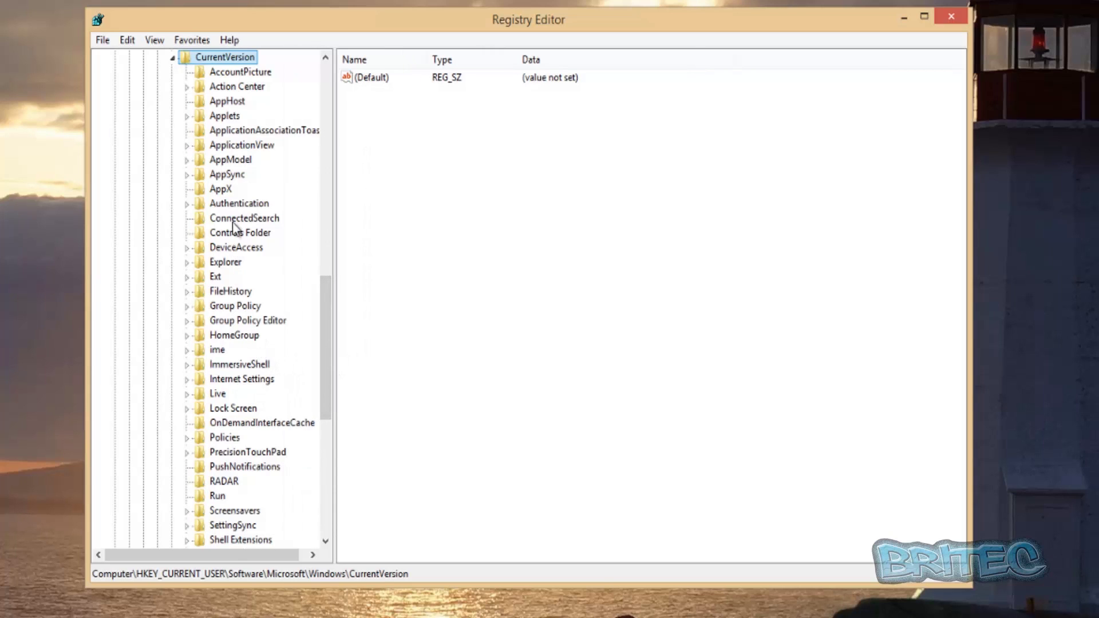
pyautogui.click(218, 437)
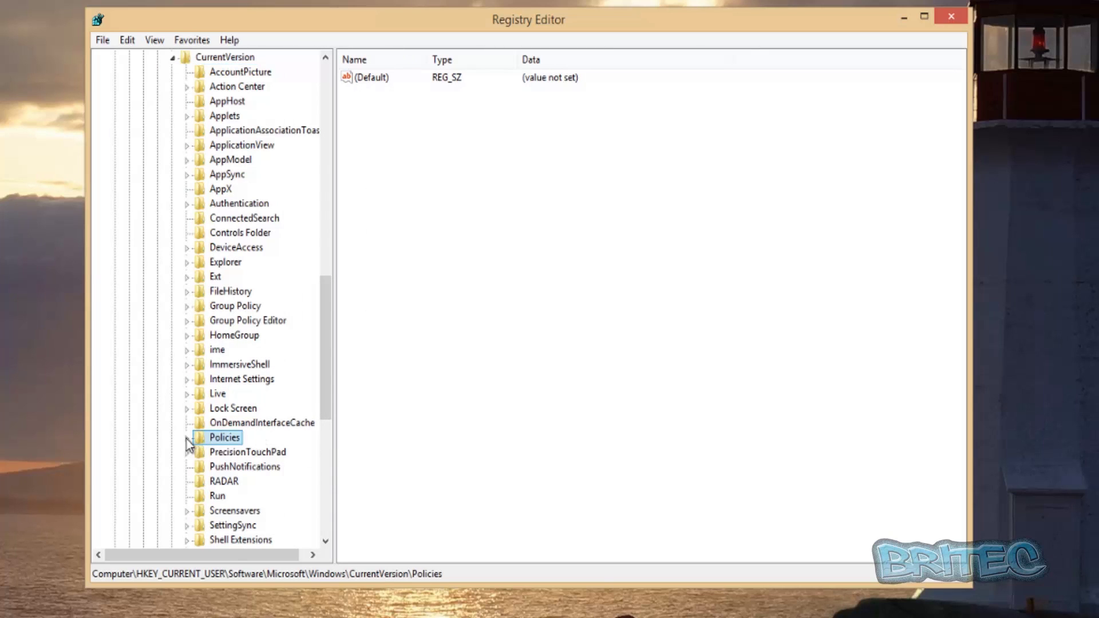
pyautogui.click(186, 438)
pyautogui.click(228, 453)
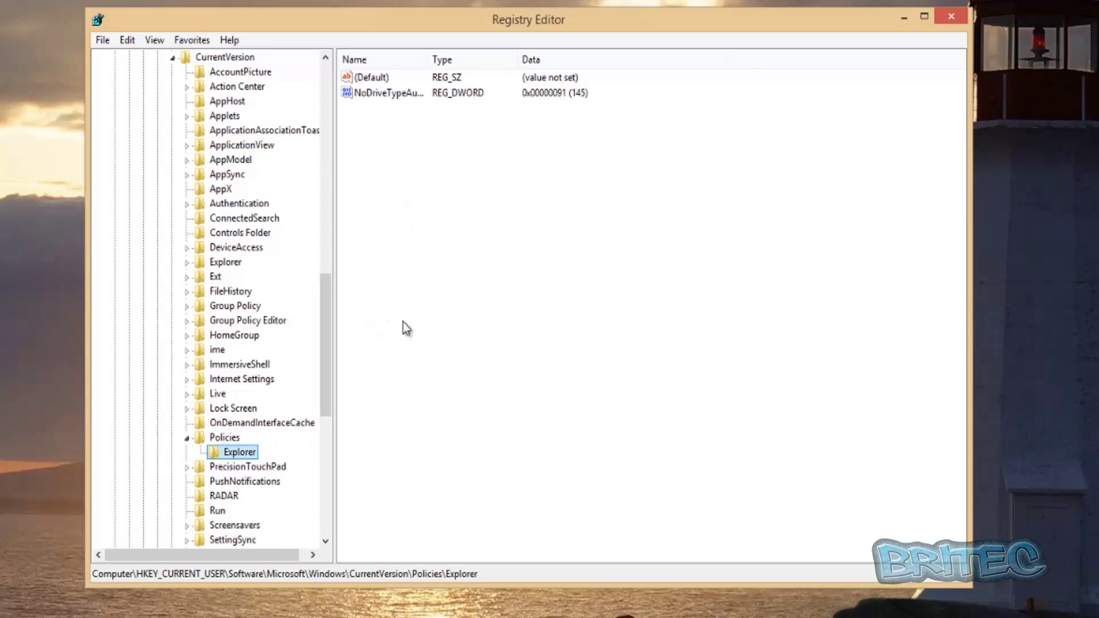
pyautogui.rightClick(247, 455)
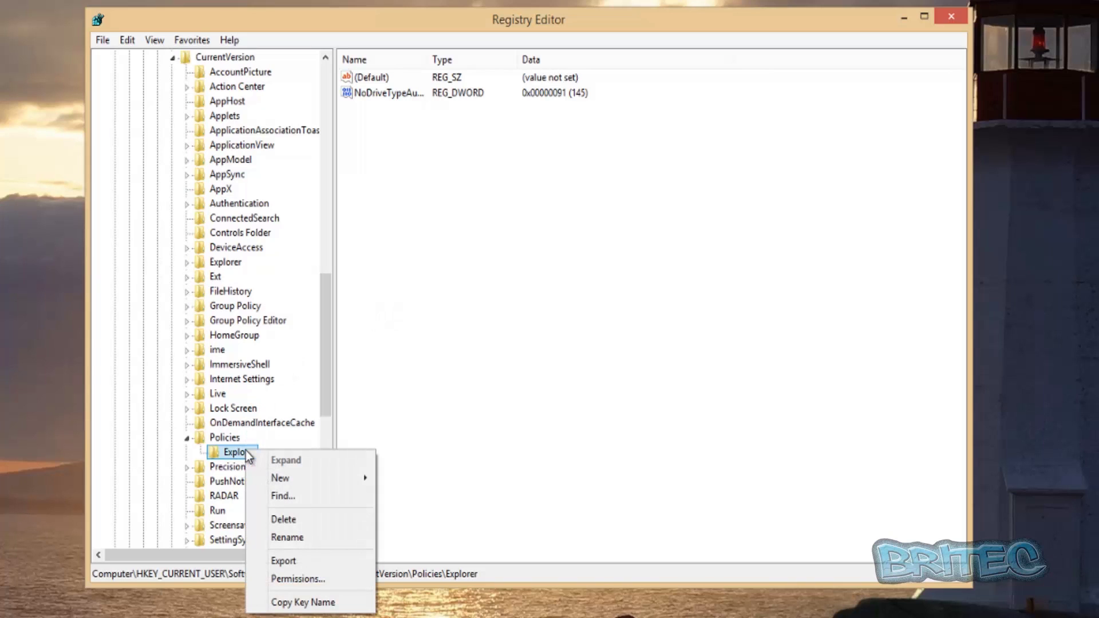
# Add a DWORD (32-bit) value NoControlPanel set to 1 under Explorer, then close Registry Editor.
pyautogui.moveTo(309, 479)
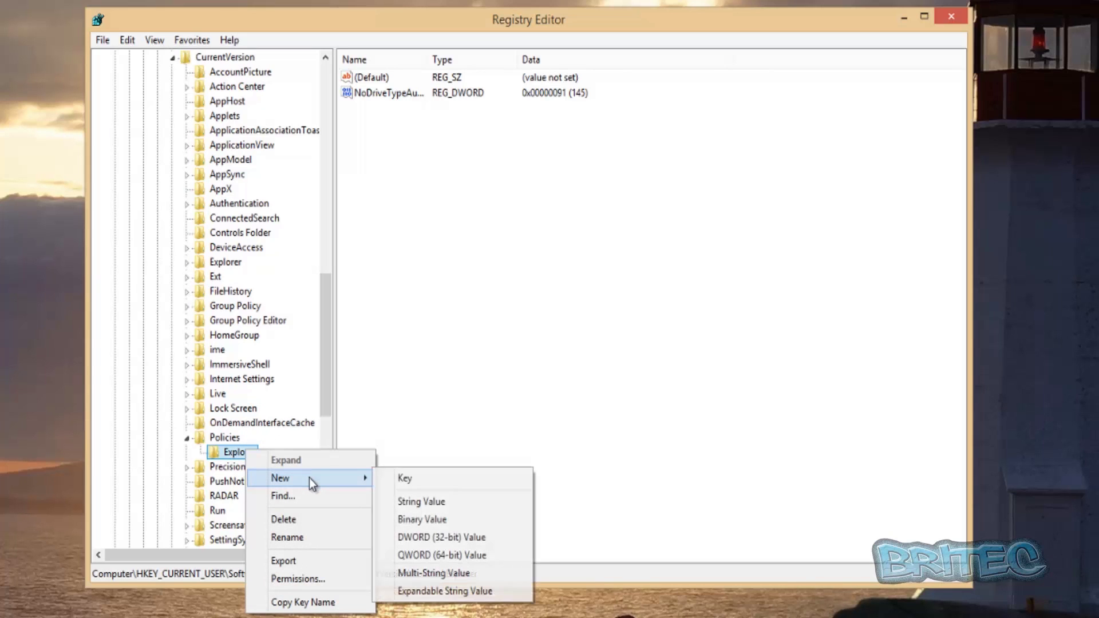
pyautogui.click(441, 538)
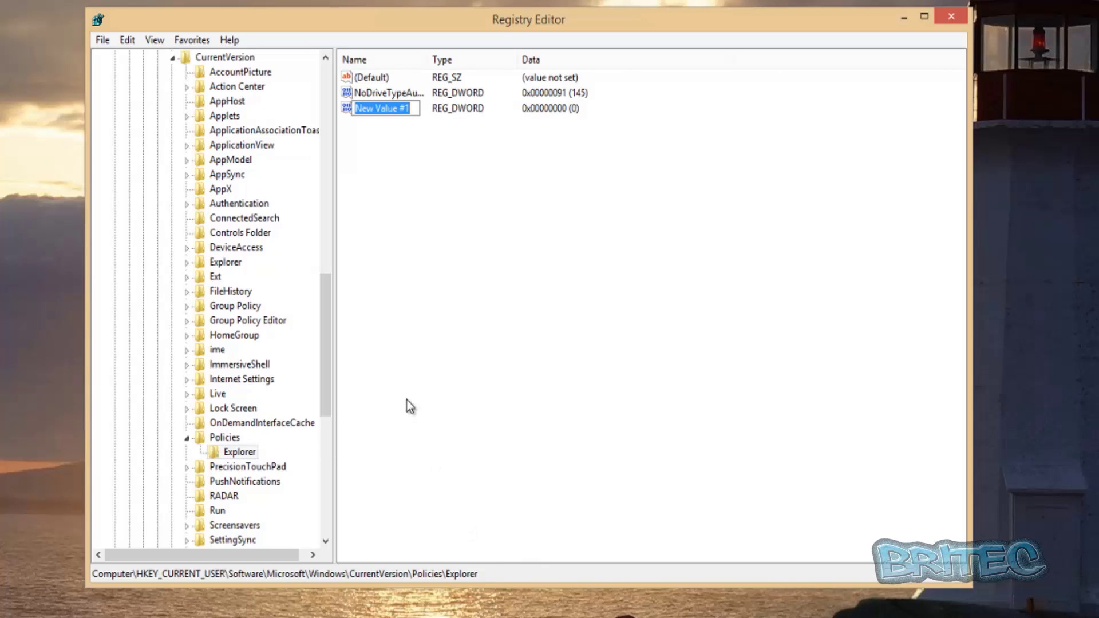
pyautogui.write('NoControlPa')
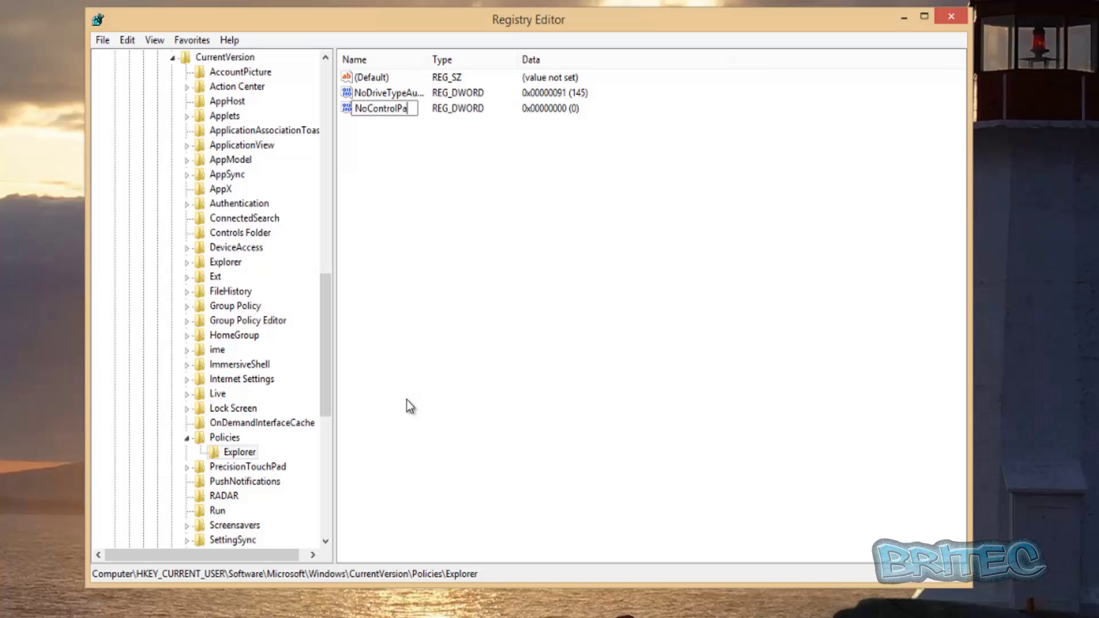
pyautogui.write('nel')
pyautogui.press('Return')
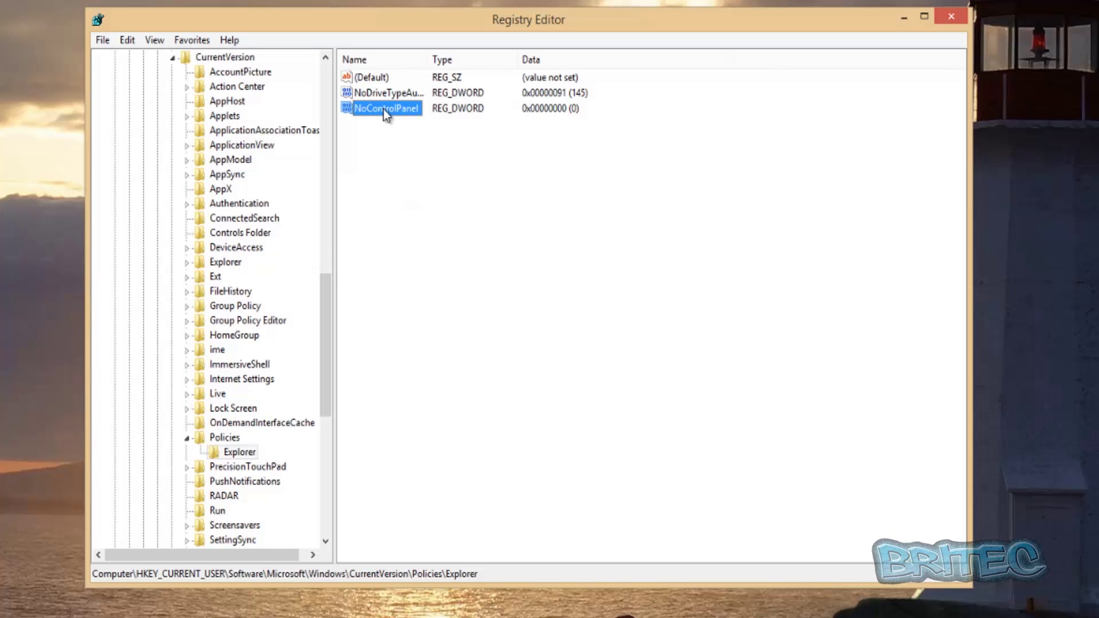
pyautogui.doubleClick(384, 109)
pyautogui.write('1')
pyautogui.click(281, 222)
pyautogui.click(903, 18)
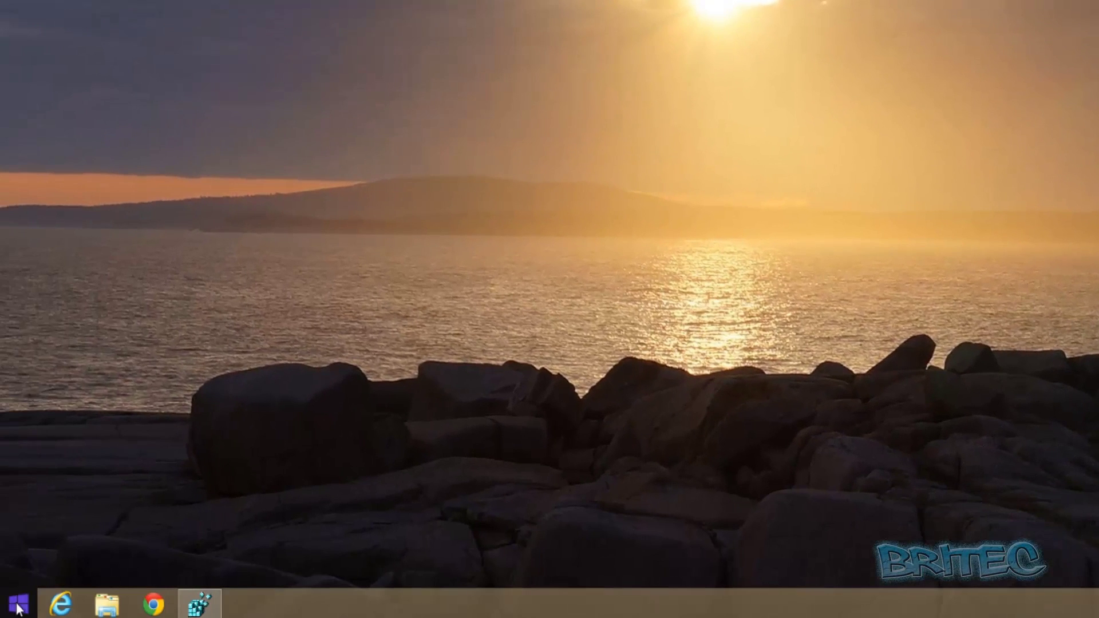
pyautogui.rightClick(19, 605)
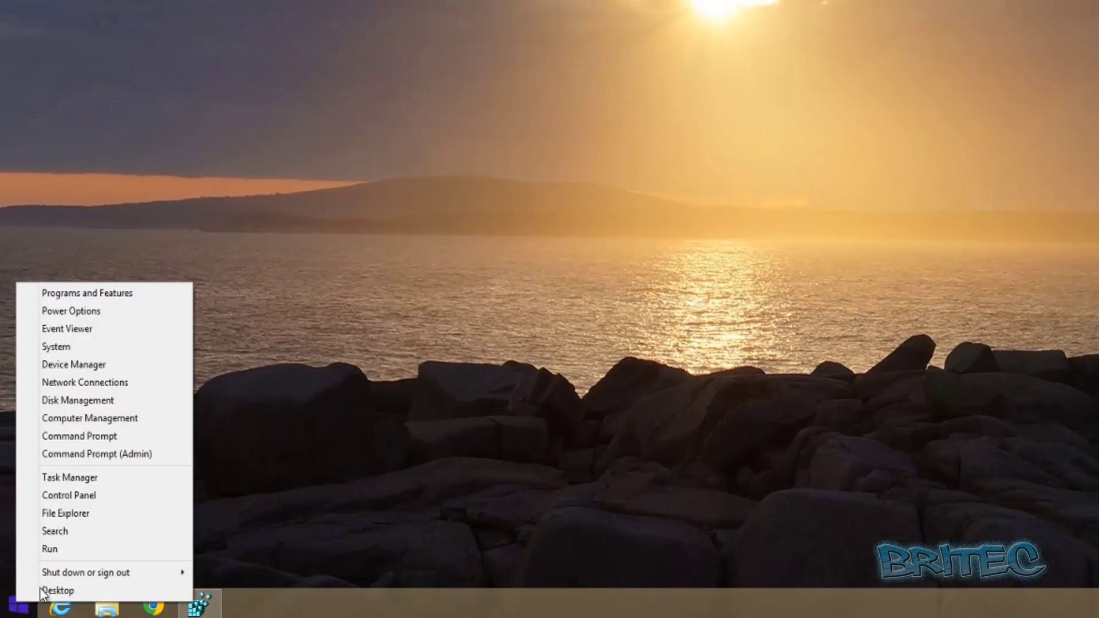
pyautogui.click(115, 495)
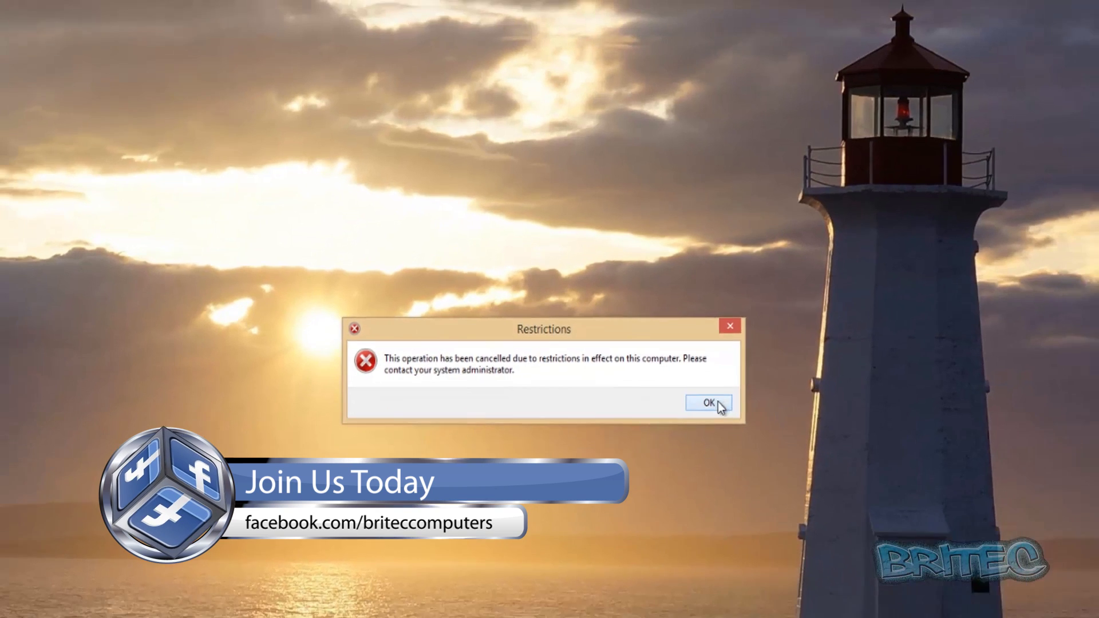
pyautogui.click(718, 402)
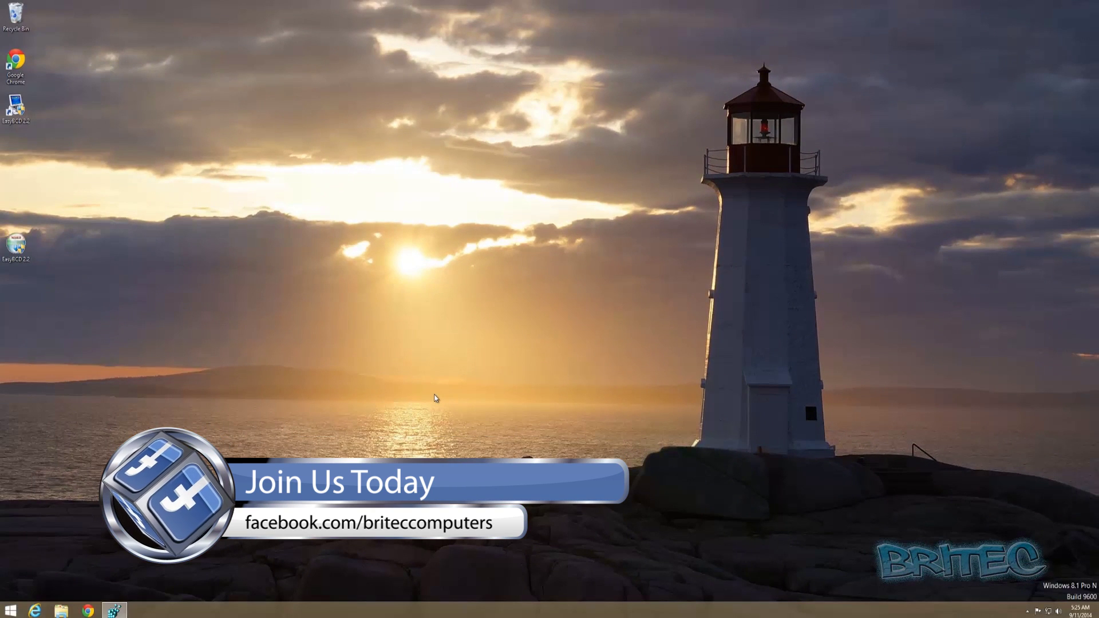